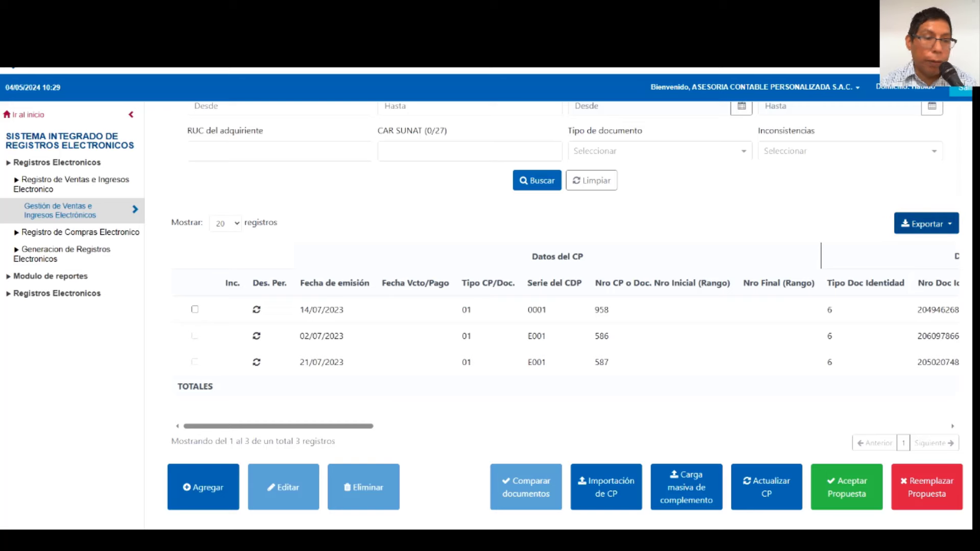
# Check the export formats offered for the records of the RVIE proposal
pyautogui.click(925, 224)
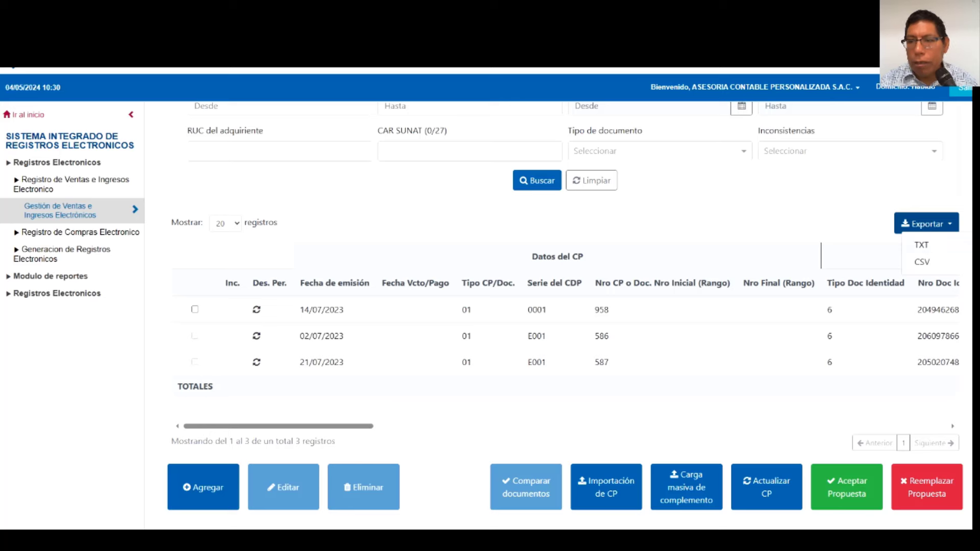
pyautogui.press('Escape')
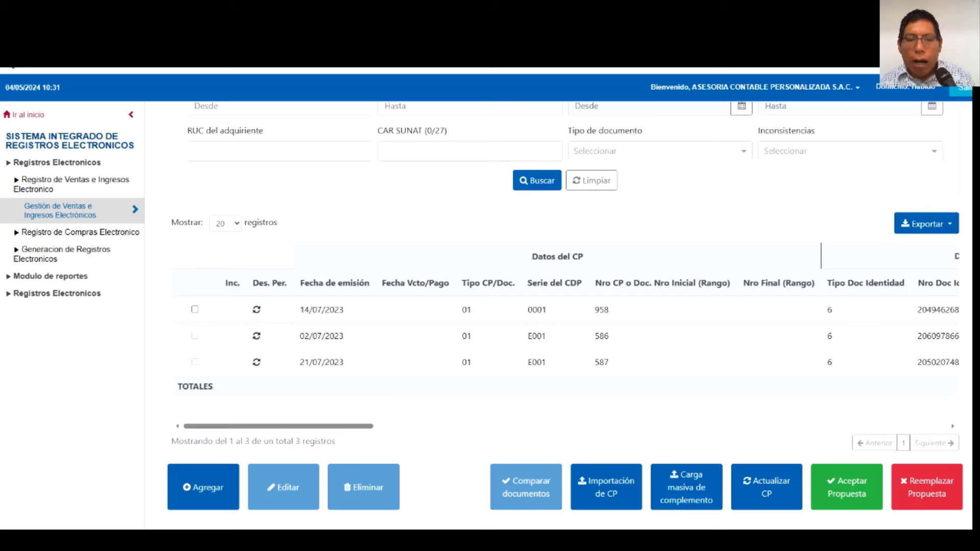
pyautogui.scroll(3, 561, 306)
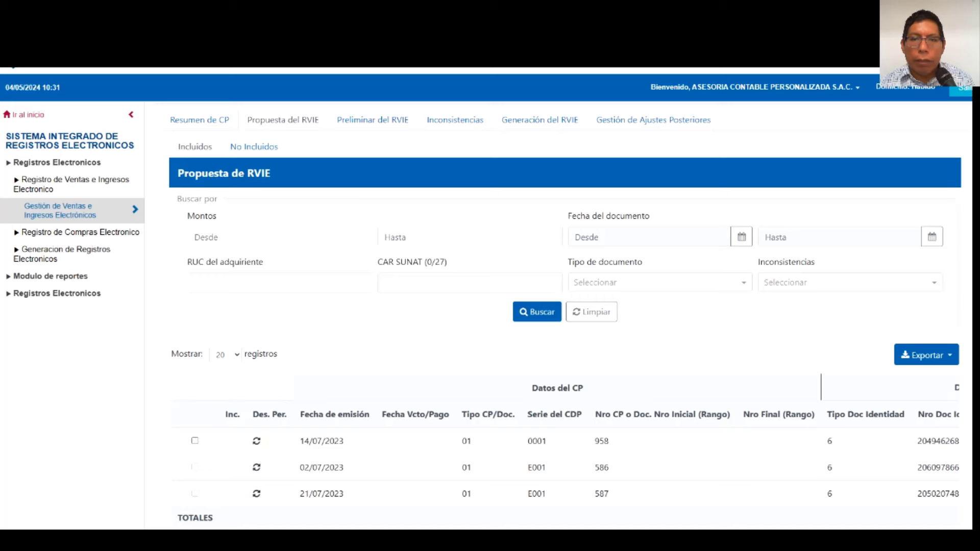
# Switch to the session notes and review the SIRE - PORTAL course flyer before returning to the scenario diagram
pyautogui.hotkey('alt', 'Tab')
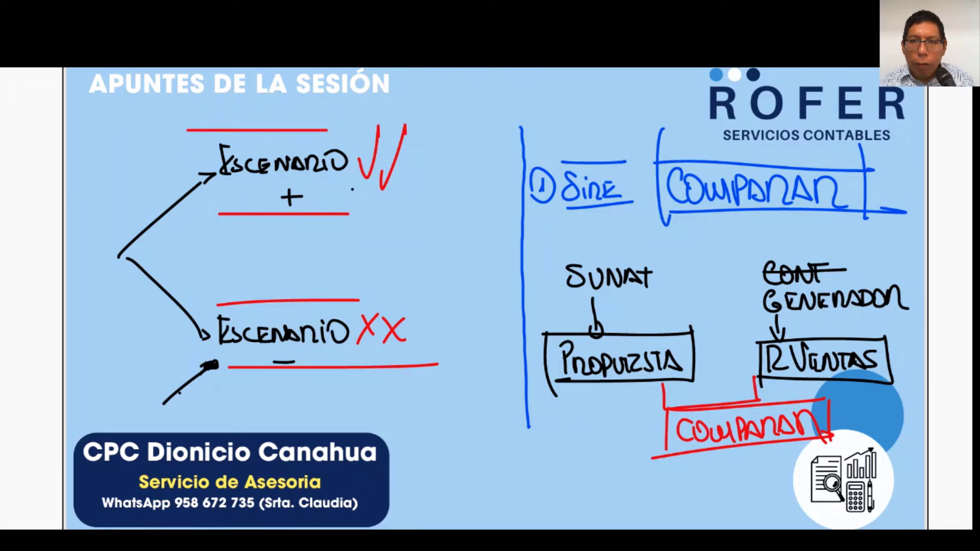
pyautogui.hotkey('alt', 'Tab')
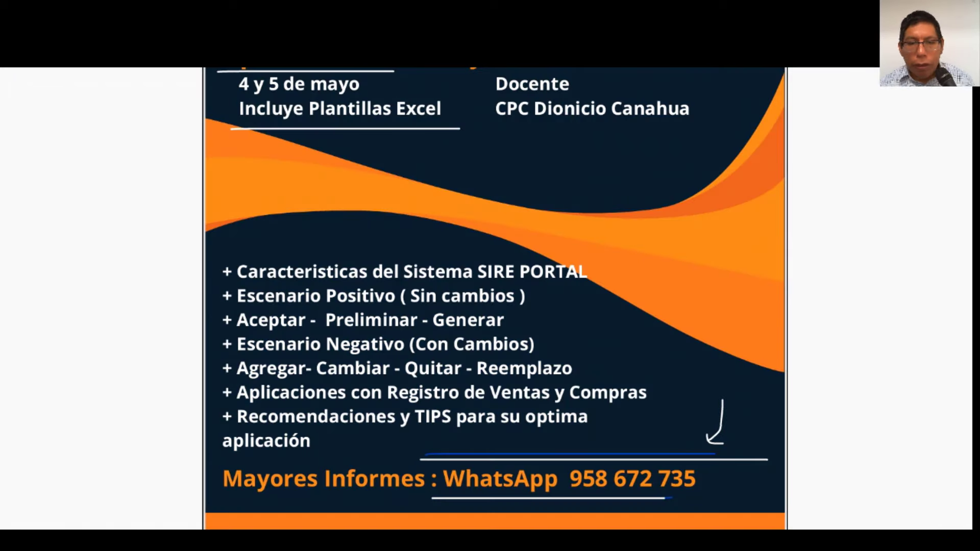
pyautogui.scroll(2, 495, 299)
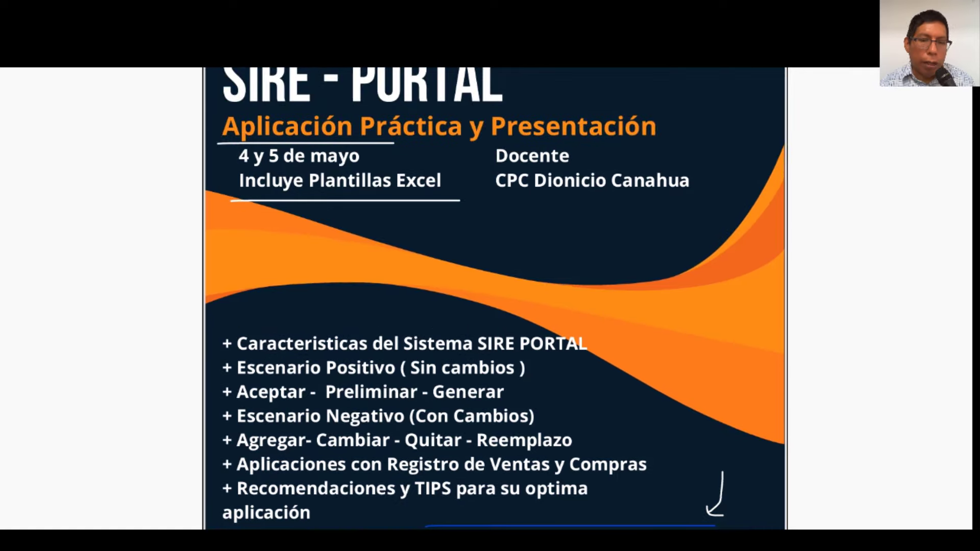
pyautogui.scroll(-2, 495, 299)
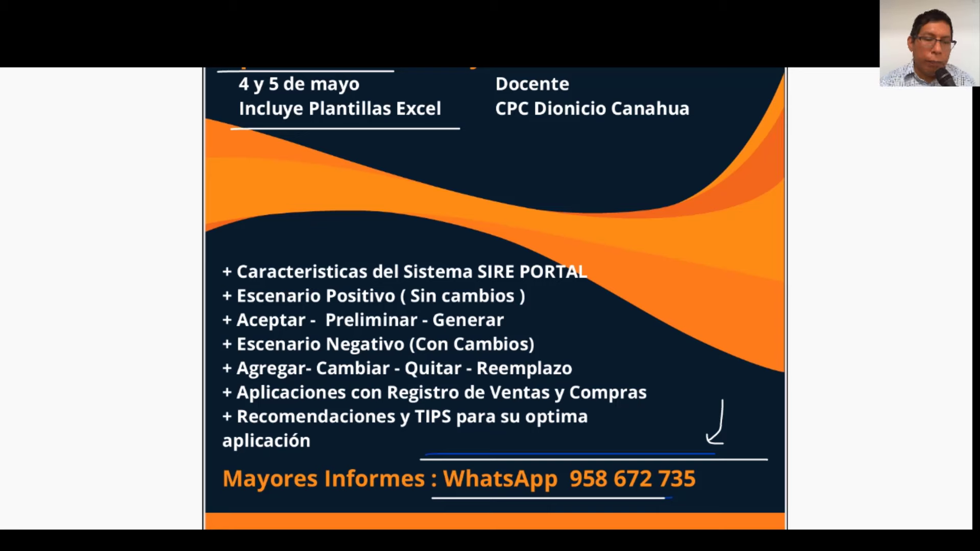
pyautogui.scroll(2, 495, 298)
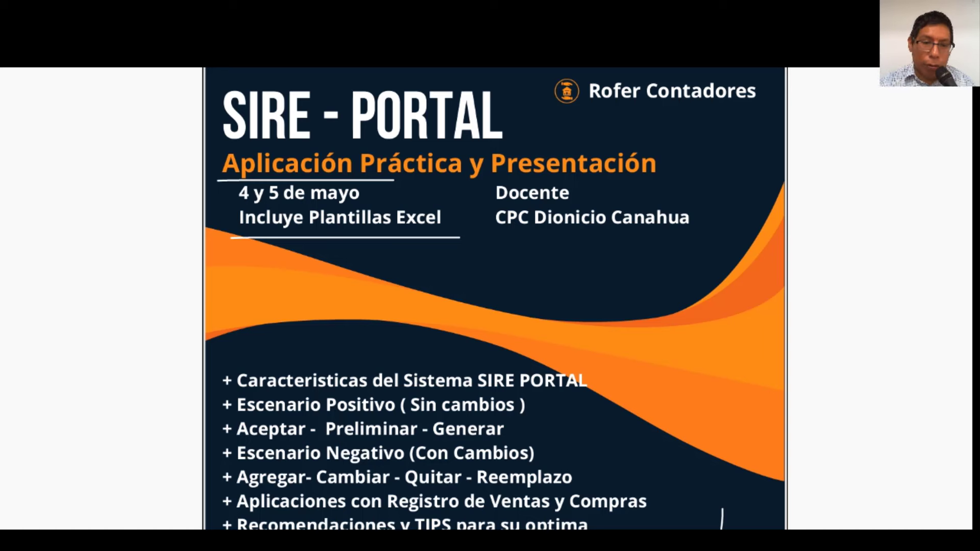
pyautogui.scroll(-2, 495, 298)
pyautogui.scroll(-1, 495, 299)
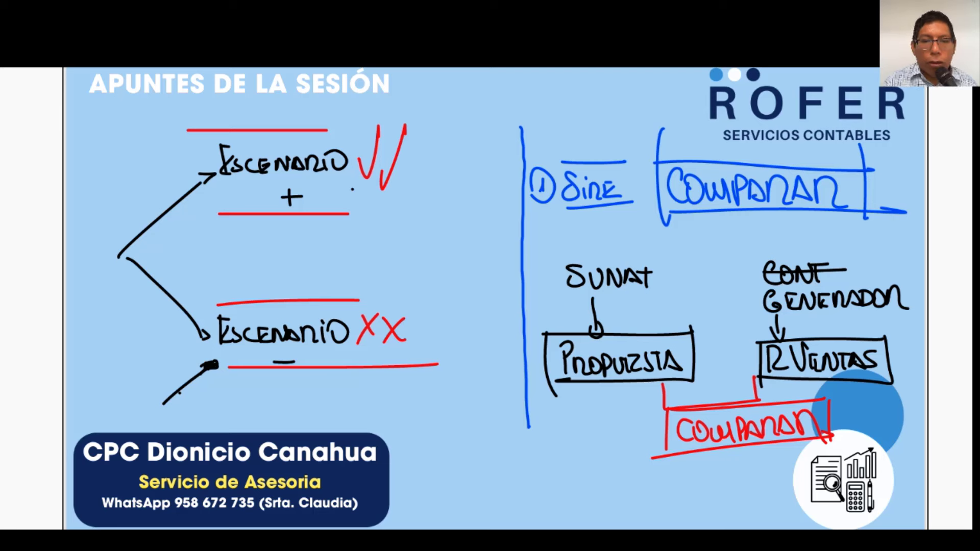
# Handwrite "COINCIDO SUNAT" in black beside the positive scenario, with lines above and below the word SUNAT
pyautogui.moveTo(363, 185)
pyautogui.mouseDown()
pyautogui.moveTo(363, 206)
pyautogui.moveTo(373, 193)
pyautogui.moveTo(383, 205)
pyautogui.moveTo(401, 186)
pyautogui.moveTo(442, 189)
pyautogui.moveTo(453, 203)
pyautogui.mouseUp()
pyautogui.moveTo(467, 187)
pyautogui.mouseDown()
pyautogui.moveTo(481, 203)
pyautogui.moveTo(496, 184)
pyautogui.moveTo(517, 181)
pyautogui.mouseUp()
pyautogui.moveTo(509, 187); pyautogui.dragTo(510, 203)
pyautogui.moveTo(426, 176); pyautogui.dragTo(531, 175)
pyautogui.moveTo(442, 213); pyautogui.dragTo(540, 207)
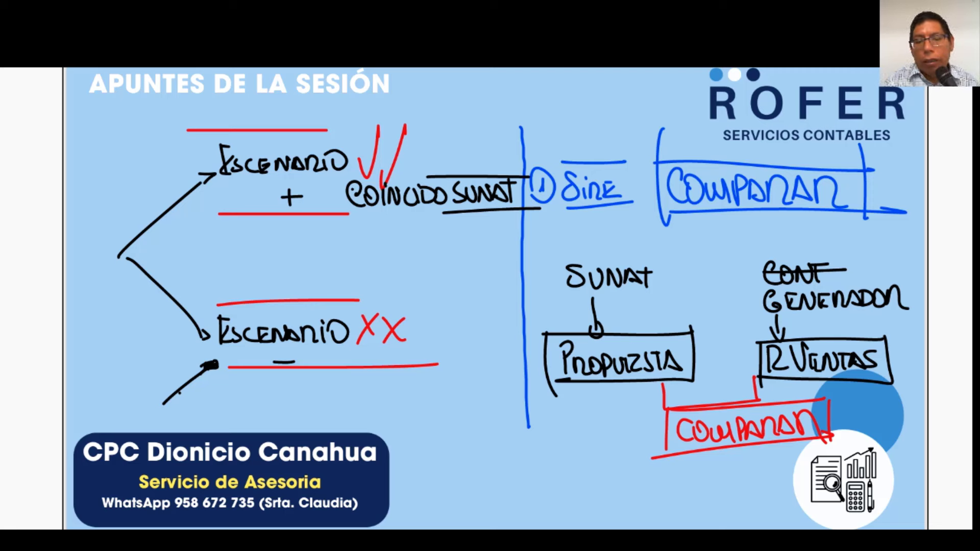
# Handwrite the flow "Prop → Prelim → Genera RVIE." in black under the positive scenario, with double check marks above both arrows
pyautogui.moveTo(173, 232)
pyautogui.mouseDown()
pyautogui.moveTo(174, 251)
pyautogui.moveTo(185, 239)
pyautogui.moveTo(207, 260)
pyautogui.moveTo(258, 244)
pyautogui.mouseUp()
pyautogui.moveTo(246, 237)
pyautogui.mouseDown()
pyautogui.moveTo(248, 247)
pyautogui.moveTo(228, 233)
pyautogui.moveTo(244, 207)
pyautogui.moveTo(266, 249)
pyautogui.mouseUp()
pyautogui.moveTo(263, 226); pyautogui.dragTo(293, 245)
pyautogui.click(290, 237)
pyautogui.moveTo(295, 222)
pyautogui.mouseDown()
pyautogui.moveTo(301, 246)
pyautogui.moveTo(376, 239)
pyautogui.moveTo(364, 245)
pyautogui.moveTo(349, 204)
pyautogui.moveTo(393, 239)
pyautogui.moveTo(433, 238)
pyautogui.mouseUp()
pyautogui.moveTo(437, 230)
pyautogui.mouseDown()
pyautogui.moveTo(439, 240)
pyautogui.moveTo(448, 230)
pyautogui.mouseUp()
pyautogui.moveTo(458, 231)
pyautogui.mouseDown()
pyautogui.moveTo(451, 239)
pyautogui.moveTo(460, 240)
pyautogui.mouseUp()
pyautogui.moveTo(398, 245)
pyautogui.mouseDown()
pyautogui.moveTo(398, 257)
pyautogui.moveTo(418, 266)
pyautogui.moveTo(430, 253)
pyautogui.mouseUp()
pyautogui.moveTo(436, 249); pyautogui.dragTo(436, 266)
pyautogui.moveTo(443, 257)
pyautogui.mouseDown()
pyautogui.moveTo(456, 250)
pyautogui.moveTo(461, 265)
pyautogui.mouseUp()
pyautogui.click(465, 264)
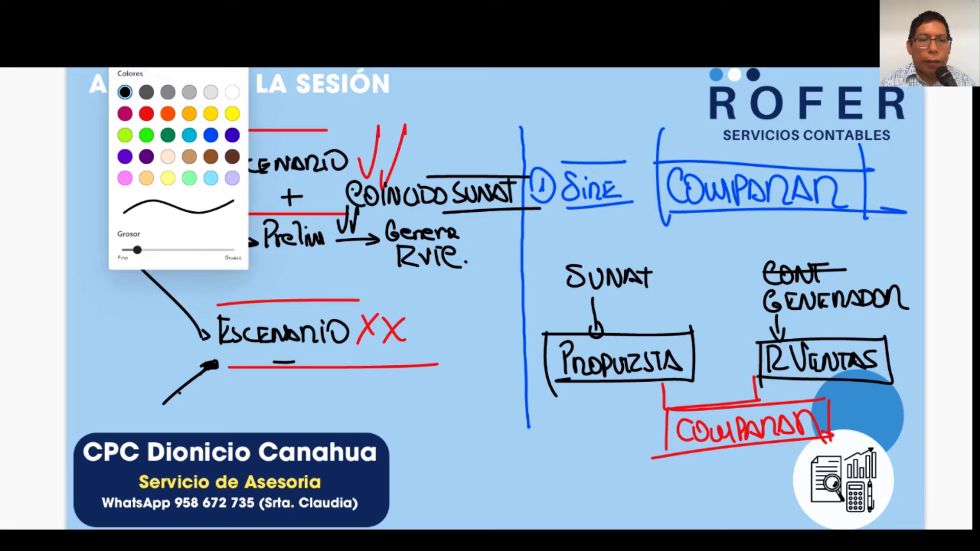
# Underline the Prop to Prelim part of the flow with an orange line
pyautogui.click(168, 113)
pyautogui.click(289, 275)
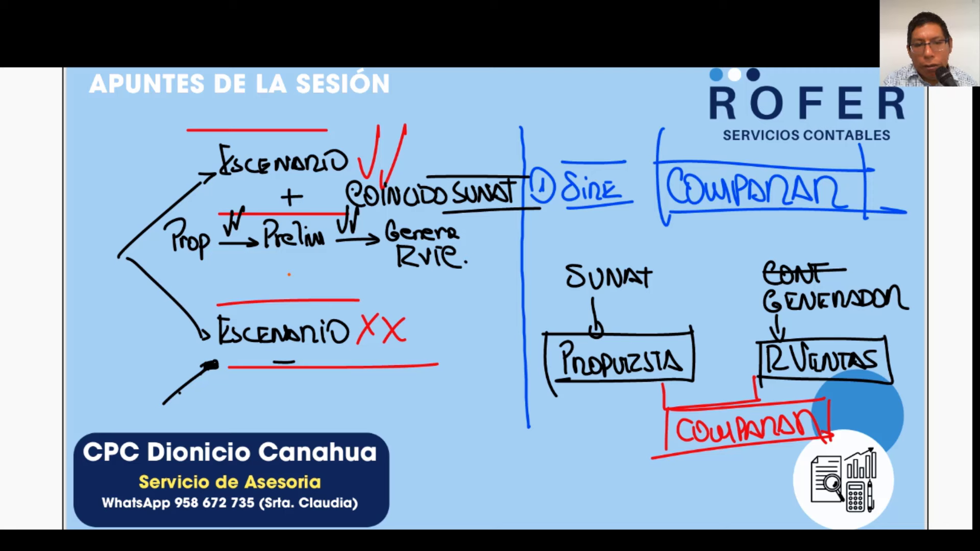
pyautogui.moveTo(180, 262); pyautogui.dragTo(335, 262)
pyautogui.moveTo(228, 289); pyautogui.dragTo(237, 289)
pyautogui.moveTo(218, 268)
pyautogui.mouseDown()
pyautogui.moveTo(269, 270)
pyautogui.moveTo(291, 285)
pyautogui.mouseUp()
pyautogui.moveTo(303, 273)
pyautogui.mouseDown()
pyautogui.moveTo(317, 280)
pyautogui.moveTo(301, 285)
pyautogui.mouseUp()
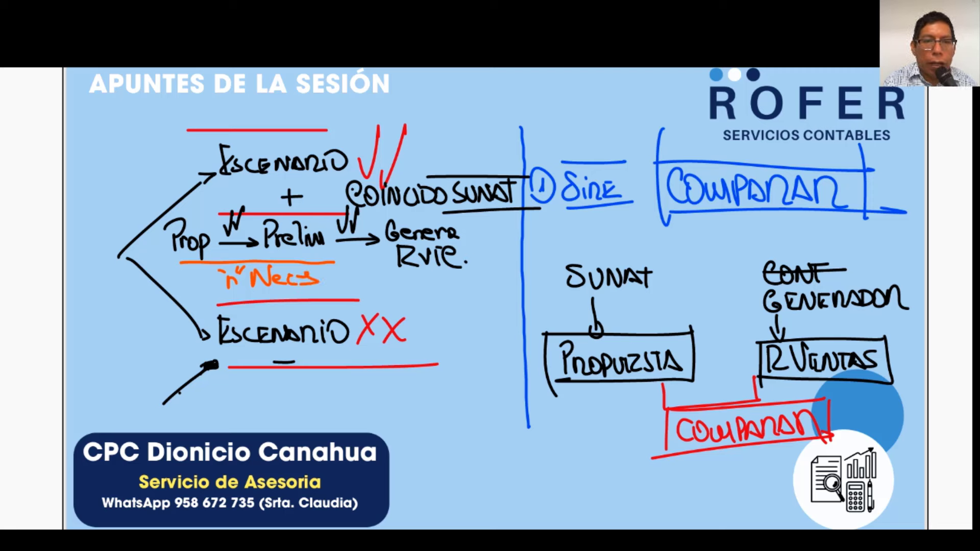
pyautogui.moveTo(227, 281)
pyautogui.mouseDown()
pyautogui.moveTo(316, 279)
pyautogui.moveTo(273, 280)
pyautogui.mouseUp()
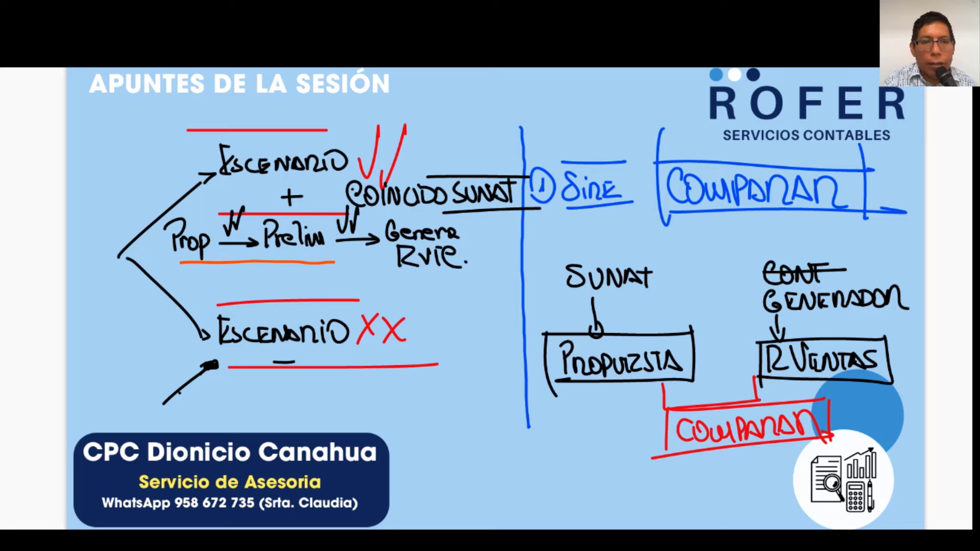
# Handwrite "N" VECES in orange below the line that underlines Prop and Prelim
pyautogui.moveTo(191, 268); pyautogui.dragTo(203, 270)
pyautogui.moveTo(206, 284)
pyautogui.mouseDown()
pyautogui.moveTo(208, 270)
pyautogui.moveTo(219, 266)
pyautogui.mouseUp()
pyautogui.moveTo(236, 272)
pyautogui.mouseDown()
pyautogui.moveTo(245, 272)
pyautogui.moveTo(225, 271)
pyautogui.mouseUp()
pyautogui.moveTo(228, 264)
pyautogui.mouseDown()
pyautogui.moveTo(251, 284)
pyautogui.moveTo(259, 271)
pyautogui.mouseUp()
pyautogui.moveTo(254, 278); pyautogui.dragTo(264, 277)
pyautogui.moveTo(254, 284); pyautogui.dragTo(289, 269)
pyautogui.moveTo(301, 270); pyautogui.dragTo(288, 282)
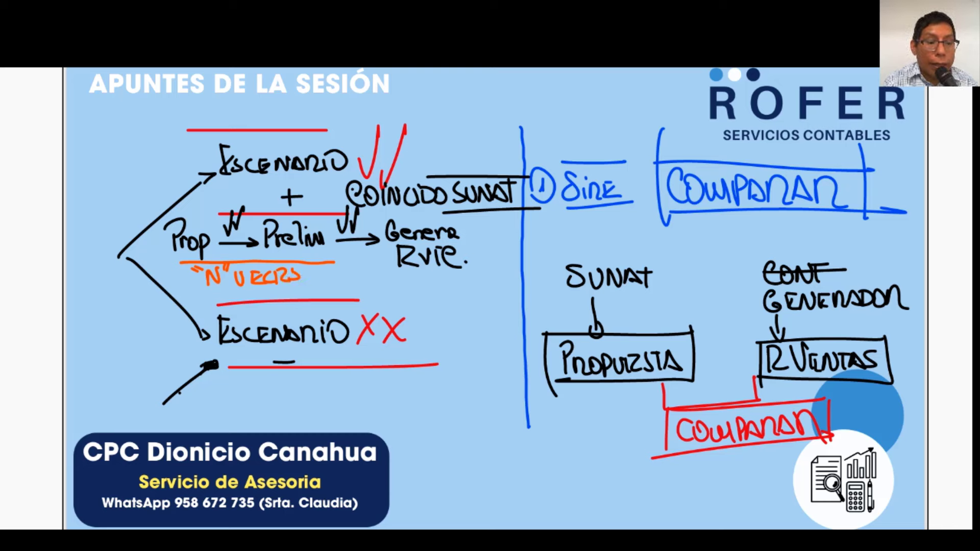
# Draw a bright green box around the "Genera RVIE" note and add a short stroke beneath it
pyautogui.click(146, 135)
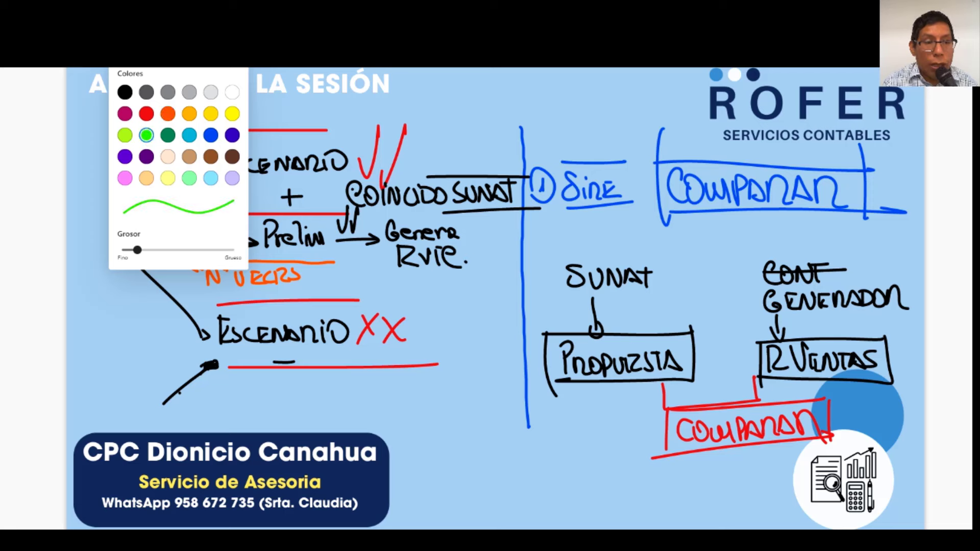
pyautogui.moveTo(432, 219)
pyautogui.mouseDown()
pyautogui.moveTo(406, 277)
pyautogui.moveTo(431, 218)
pyautogui.mouseUp()
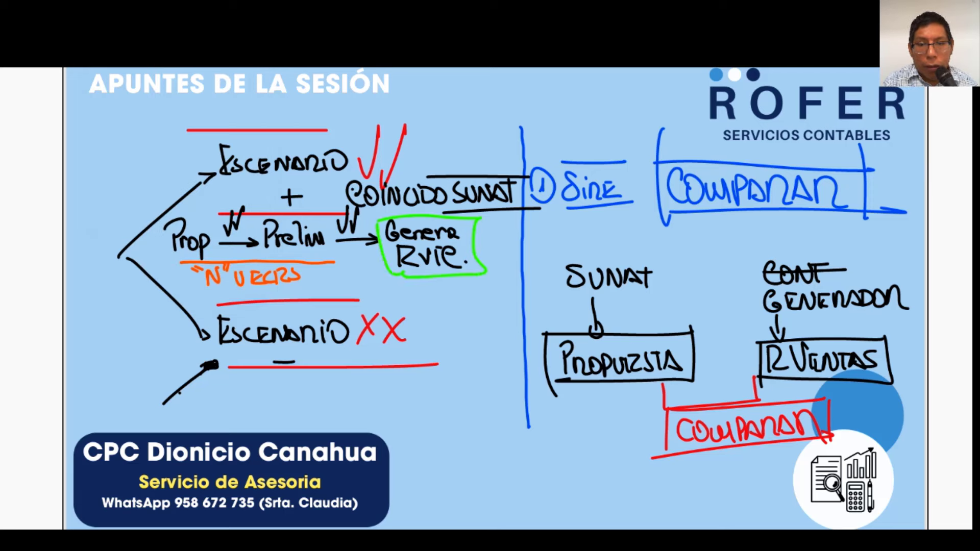
pyautogui.moveTo(434, 278); pyautogui.dragTo(438, 287)
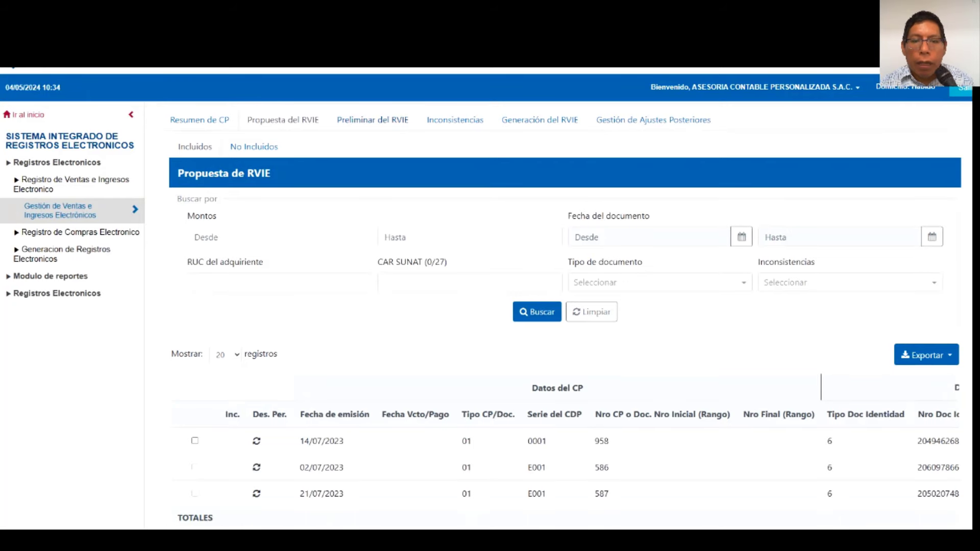
# Switch back to the SIRE portal, accept the RVIE proposal for period 202307 and confirm its submission
pyautogui.scroll(-3, 562, 306)
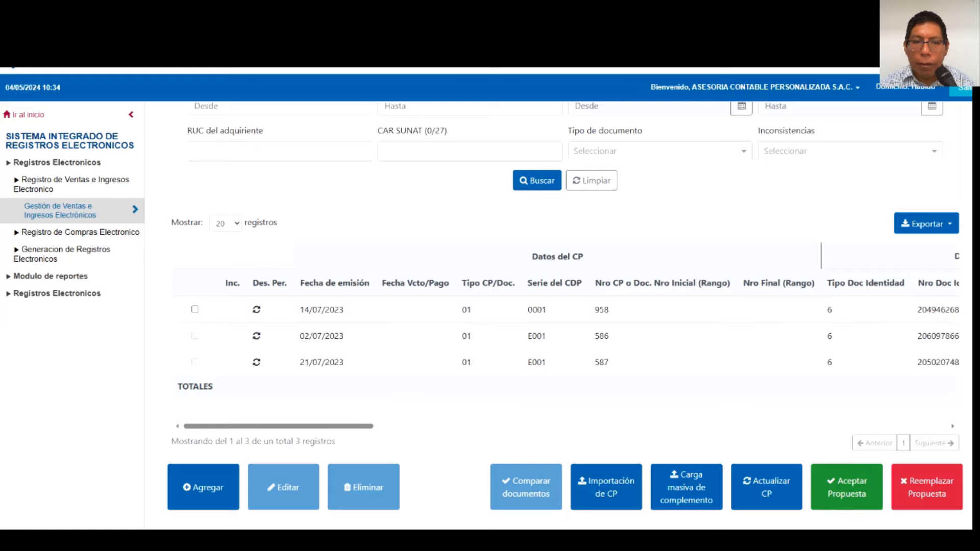
pyautogui.scroll(4, 561, 306)
pyautogui.scroll(-4, 561, 306)
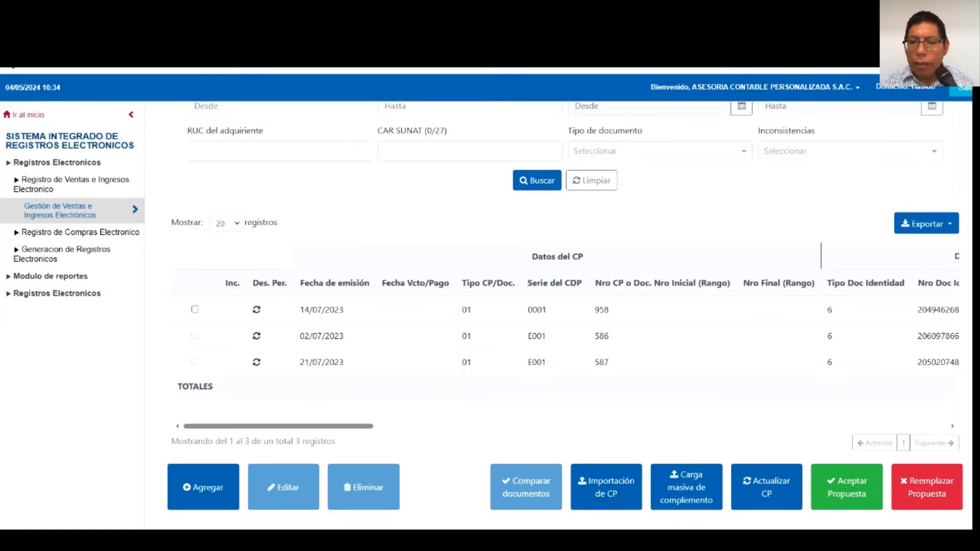
pyautogui.click(846, 486)
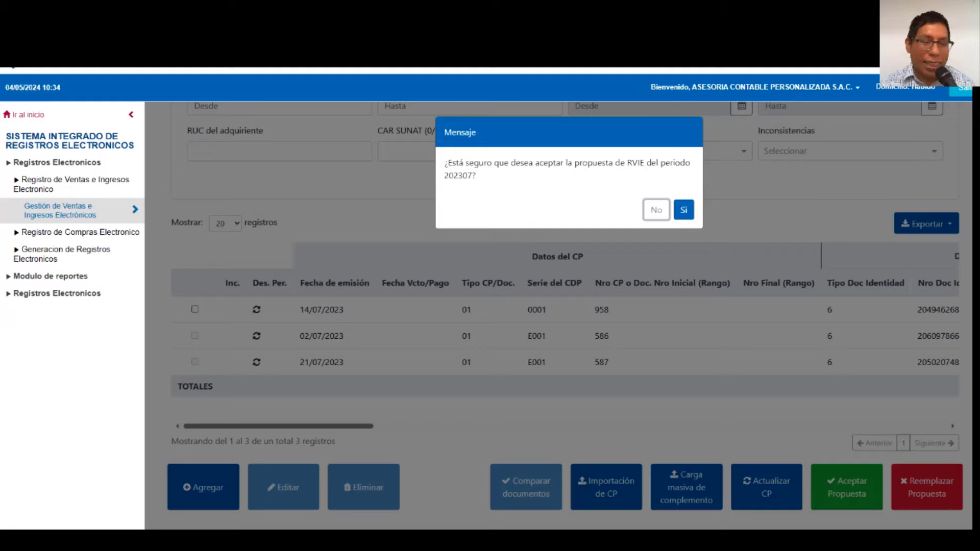
pyautogui.click(683, 209)
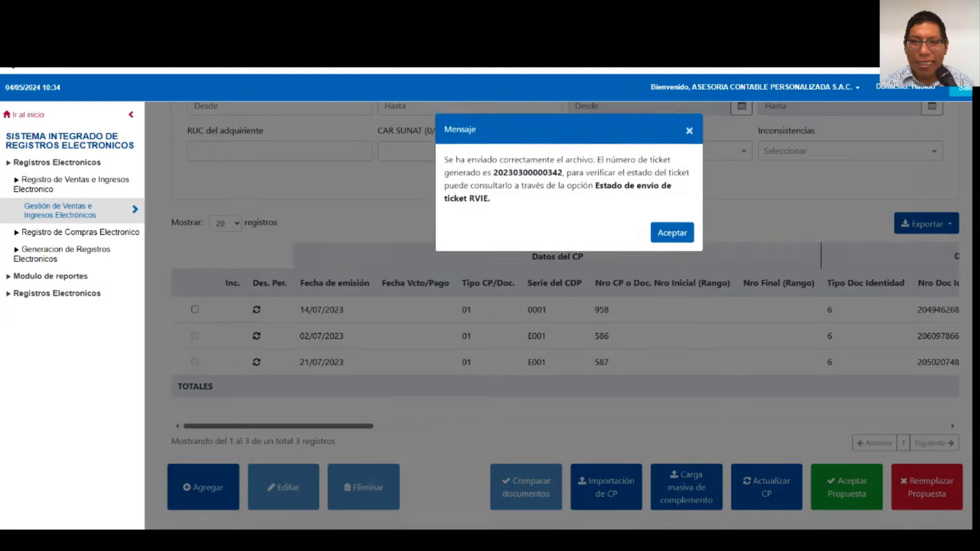
pyautogui.press('Return')
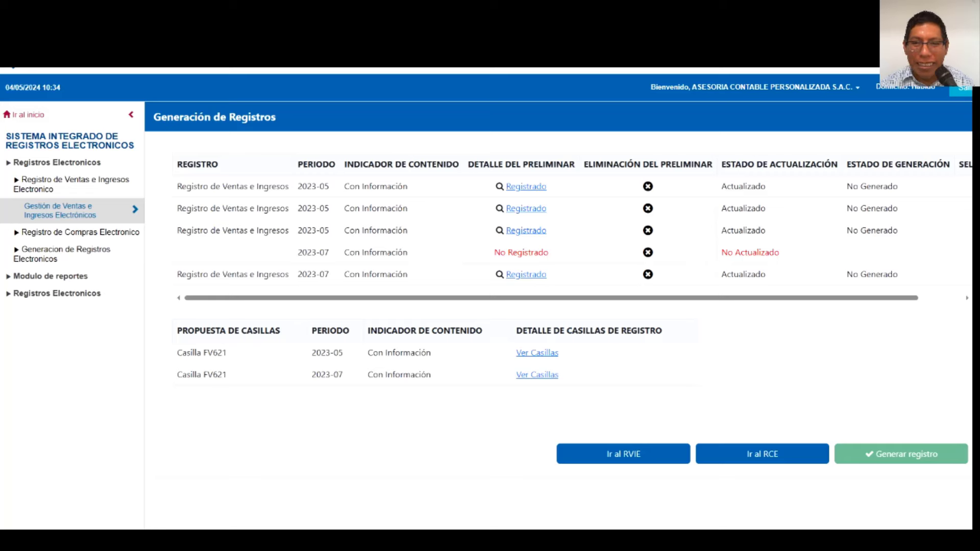
# View the preliminary sales register detail for period 2023-07 and return to the list of registers
pyautogui.moveTo(190, 274); pyautogui.dragTo(359, 274)
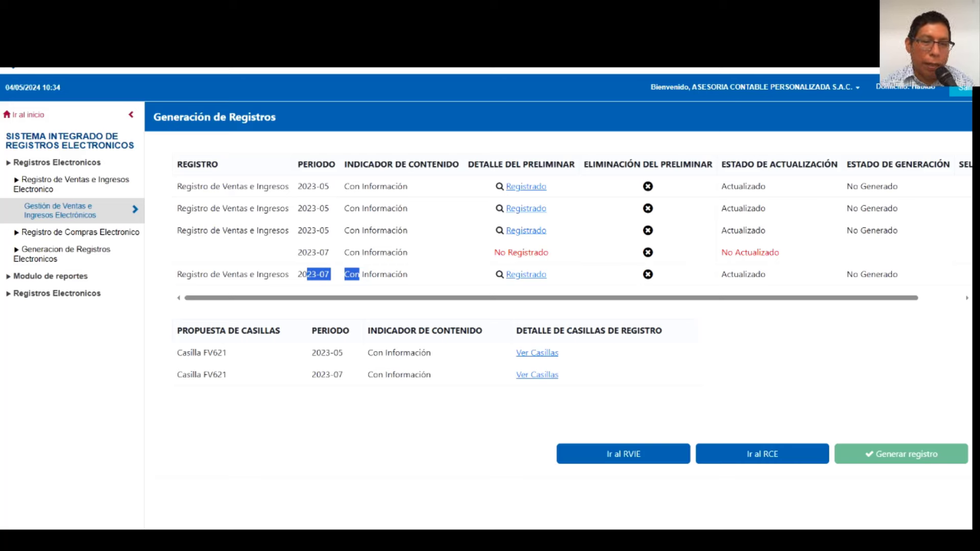
pyautogui.click(359, 274)
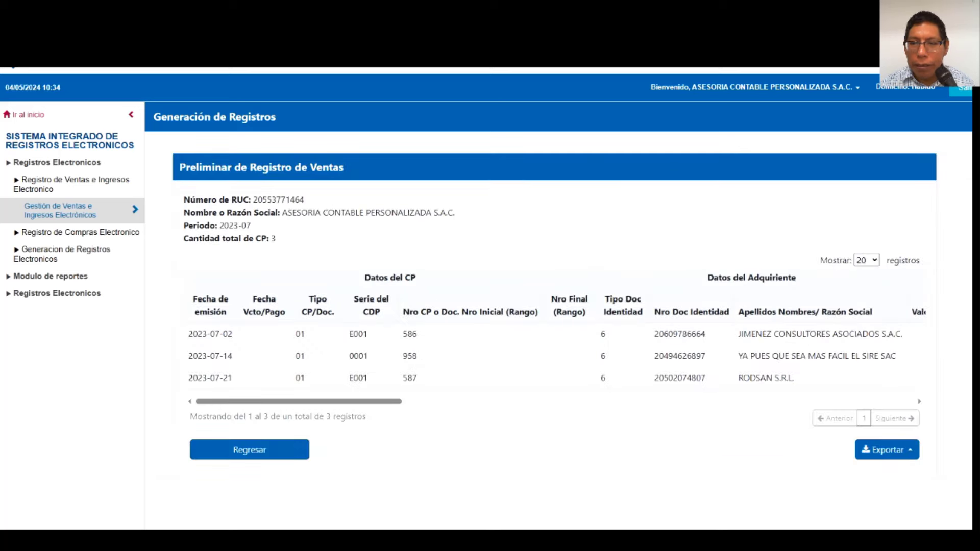
pyautogui.hotkey('alt', 'Left')
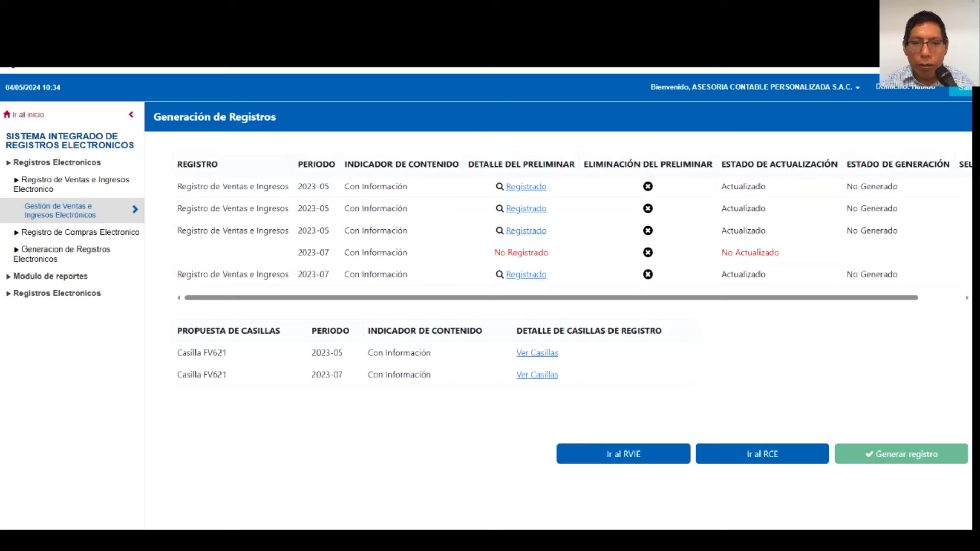
# Delete the registered preliminary of the sales and income register for period 2023-07
pyautogui.hscroll(2, 572, 230)
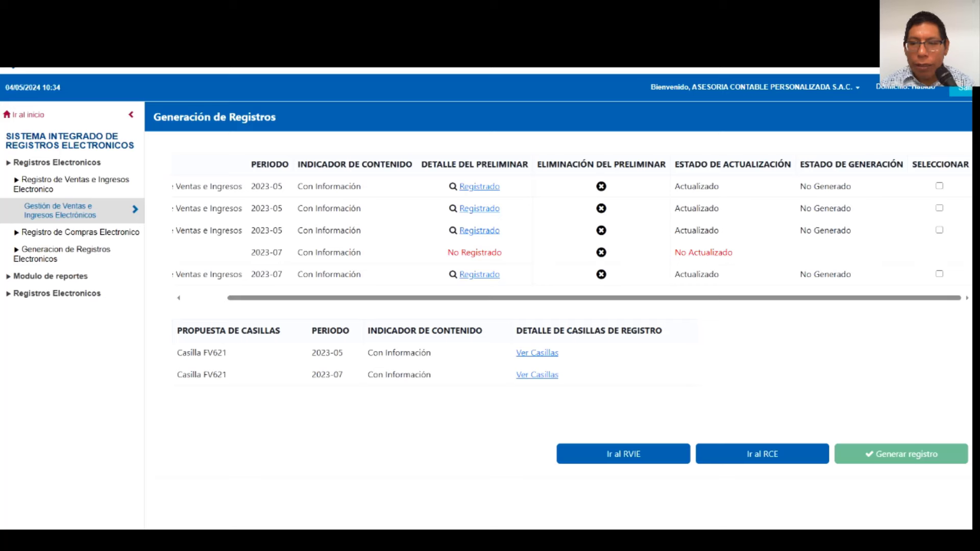
pyautogui.click(939, 274)
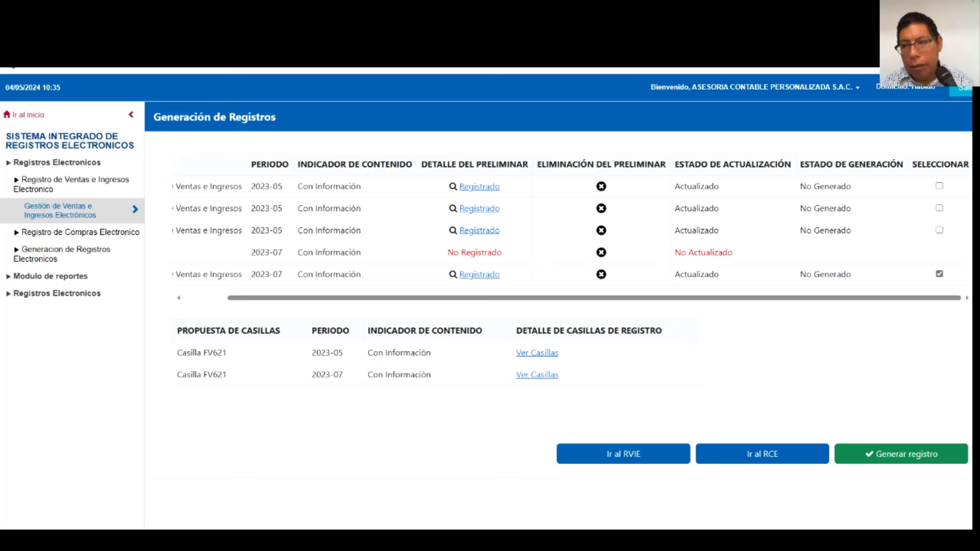
pyautogui.click(939, 273)
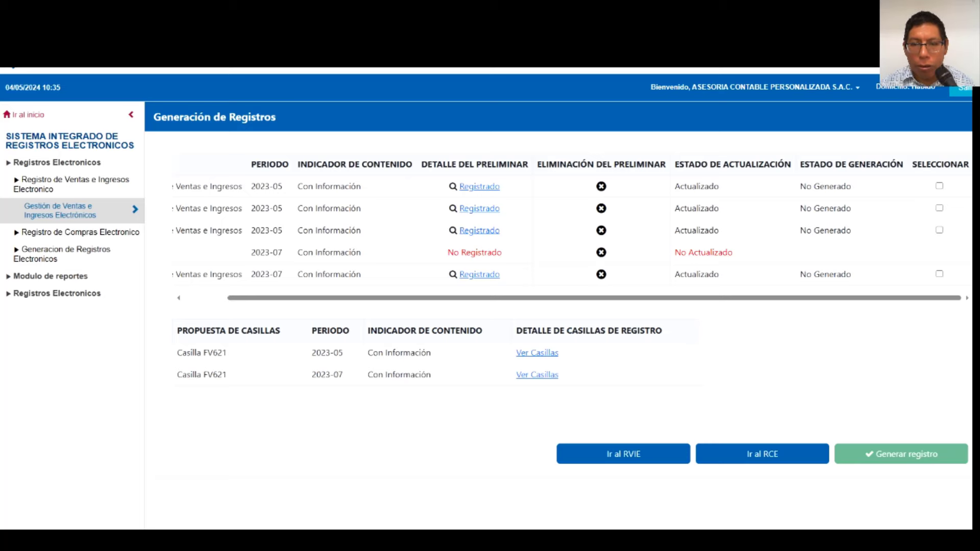
pyautogui.click(601, 274)
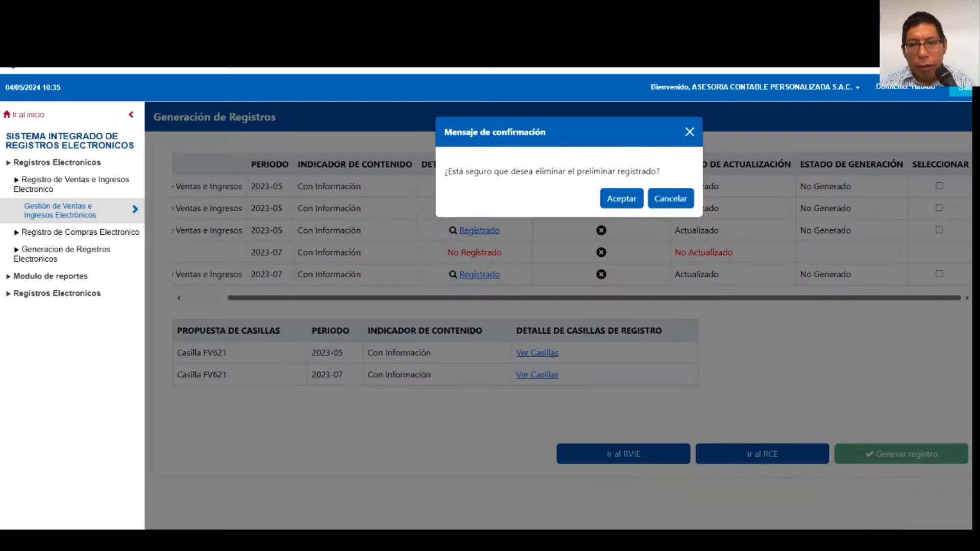
pyautogui.click(619, 197)
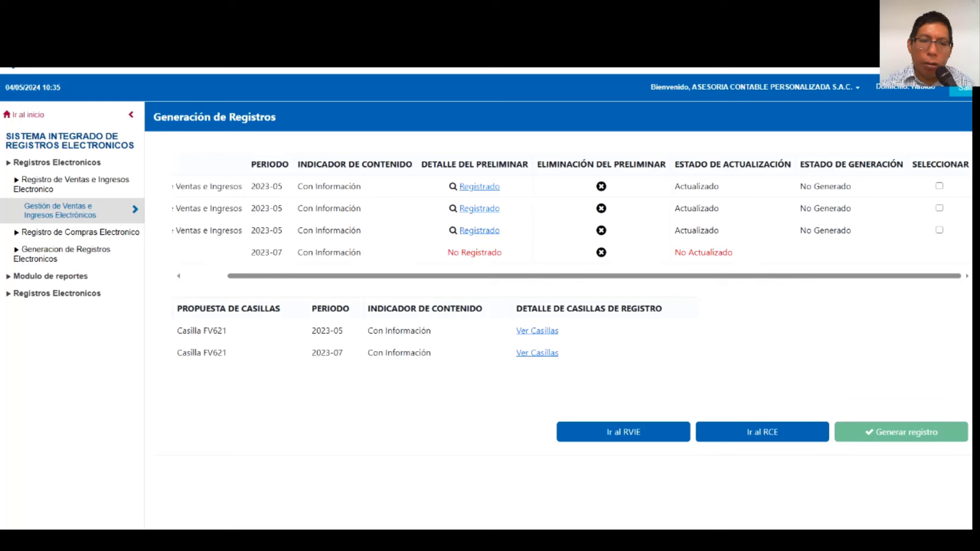
# Load the electronic sales and income register for the period 2023-No Presentado, AGO-No Presentado
pyautogui.click(60, 206)
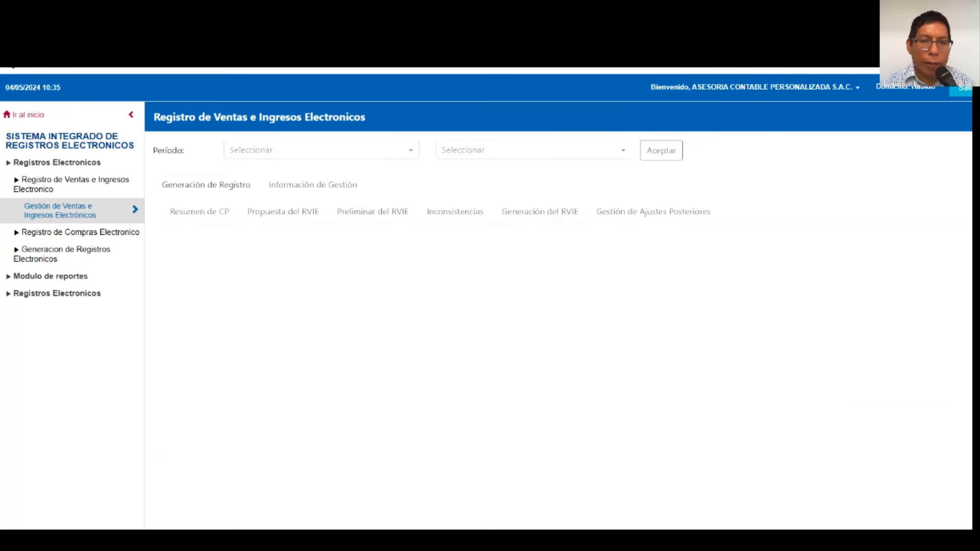
pyautogui.click(320, 150)
pyautogui.click(275, 188)
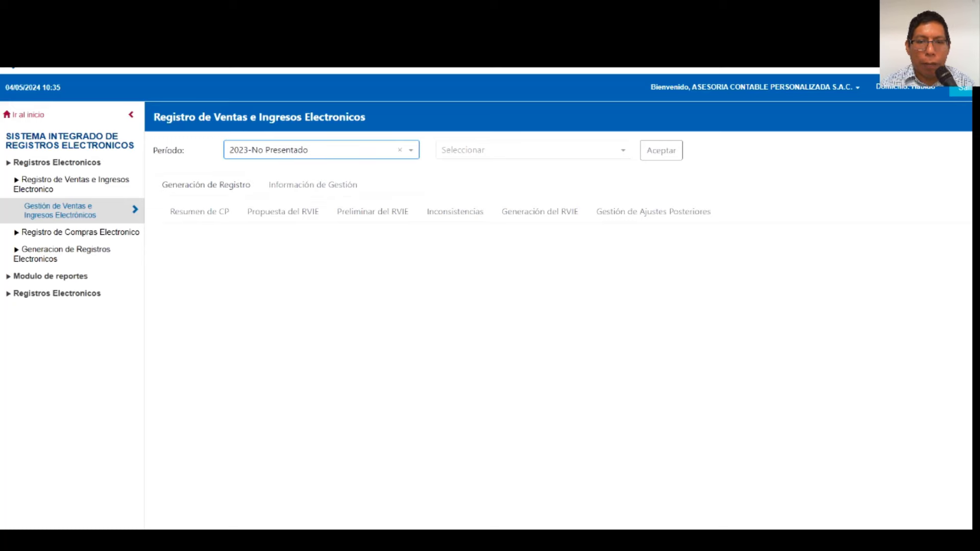
pyautogui.click(530, 150)
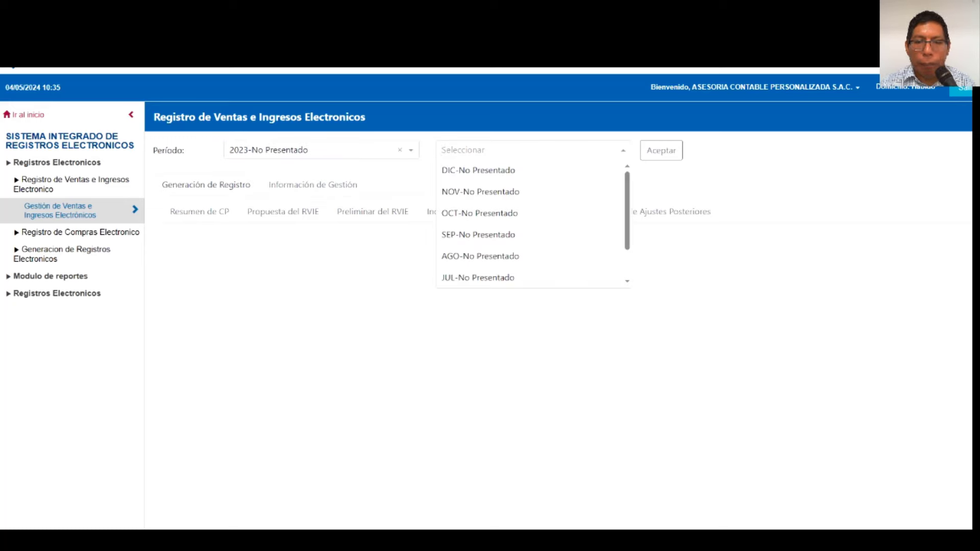
pyautogui.click(480, 256)
pyautogui.click(656, 150)
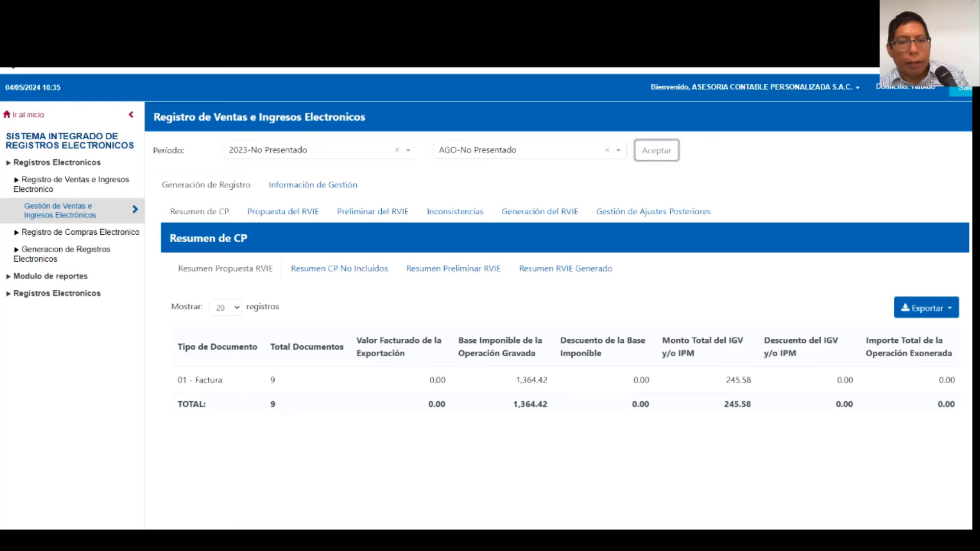
# Load the electronic sales register for 2023-No Presentado, JUL-No Presentado and open its RVIE proposal with the voucher list
pyautogui.click(439, 150)
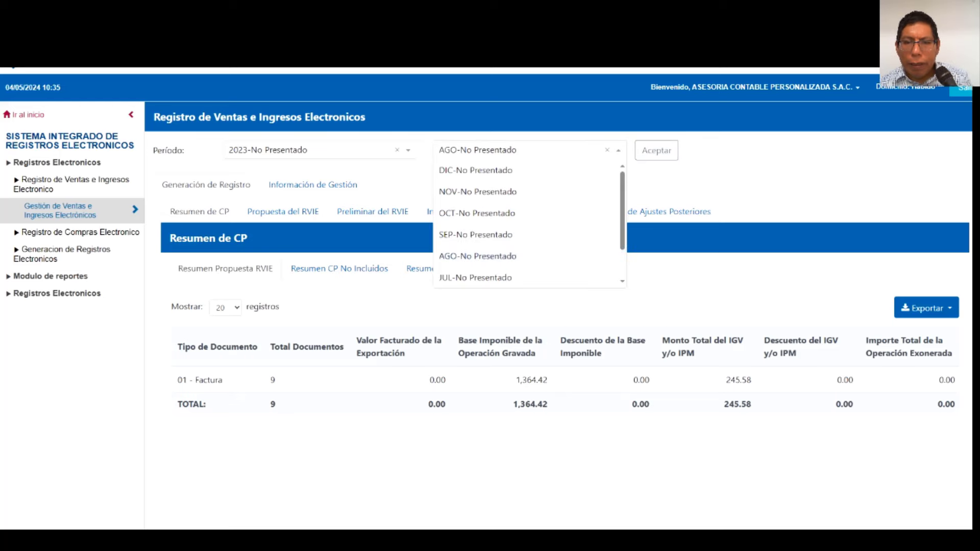
pyautogui.press('Down')
pyautogui.press('Return')
pyautogui.press('Tab')
pyautogui.press('Return')
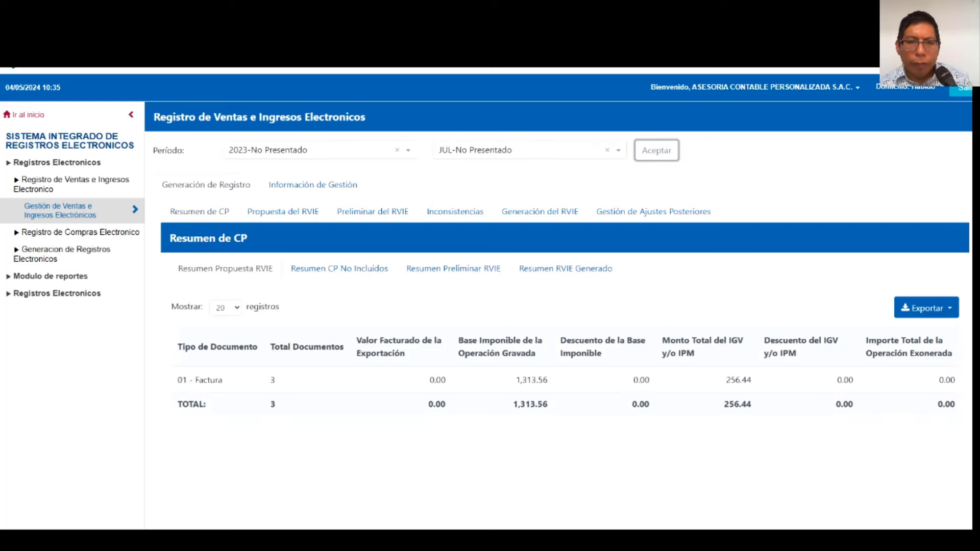
pyautogui.click(282, 211)
pyautogui.scroll(-5, 562, 306)
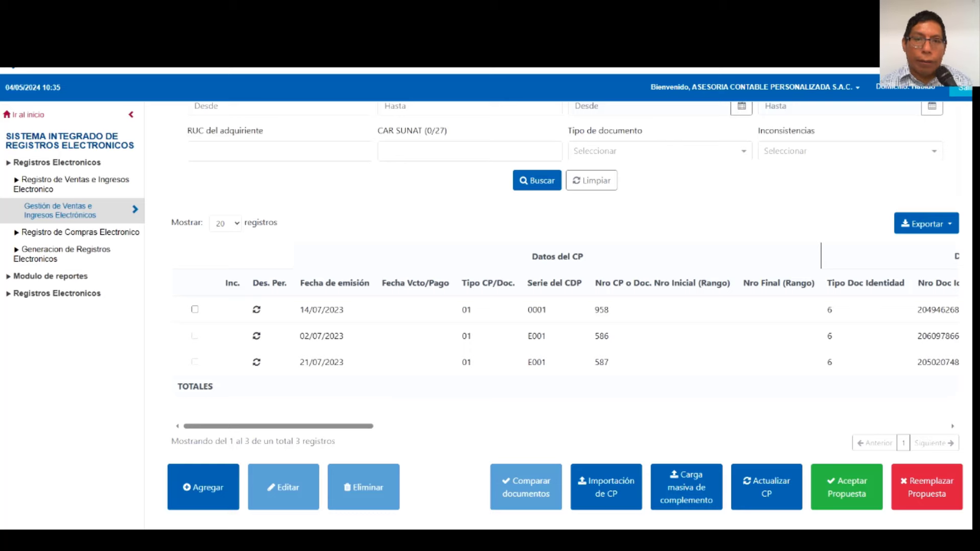
# Switch to the session notes and handwrite "AGREGAR → C.P E CONT" in black beneath the second ESCENARIO
pyautogui.hotkey('alt', 'Tab')
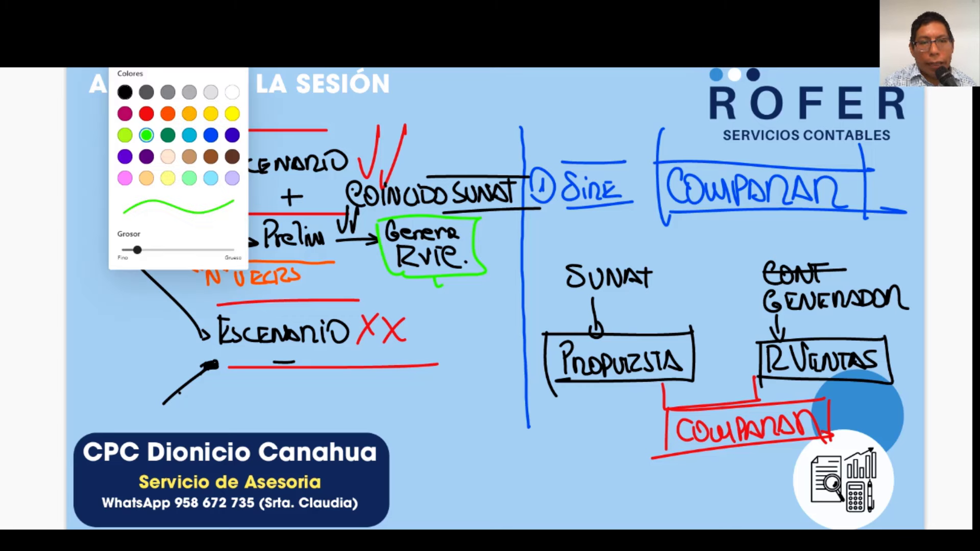
pyautogui.click(125, 92)
pyautogui.moveTo(253, 376)
pyautogui.mouseDown()
pyautogui.moveTo(251, 393)
pyautogui.moveTo(427, 393)
pyautogui.mouseUp()
pyautogui.moveTo(428, 375); pyautogui.dragTo(446, 391)
pyautogui.moveTo(441, 372)
pyautogui.mouseDown()
pyautogui.moveTo(455, 371)
pyautogui.moveTo(459, 394)
pyautogui.moveTo(450, 366)
pyautogui.moveTo(466, 391)
pyautogui.moveTo(482, 390)
pyautogui.mouseUp()
pyautogui.click(445, 392)
pyautogui.moveTo(489, 381)
pyautogui.mouseDown()
pyautogui.moveTo(489, 390)
pyautogui.moveTo(498, 374)
pyautogui.mouseUp()
pyautogui.moveTo(500, 371)
pyautogui.mouseDown()
pyautogui.moveTo(503, 383)
pyautogui.moveTo(510, 371)
pyautogui.mouseUp()
pyautogui.moveTo(503, 376); pyautogui.dragTo(504, 386)
pyautogui.moveTo(473, 396); pyautogui.dragTo(505, 392)
pyautogui.moveTo(465, 363); pyautogui.dragTo(516, 361)
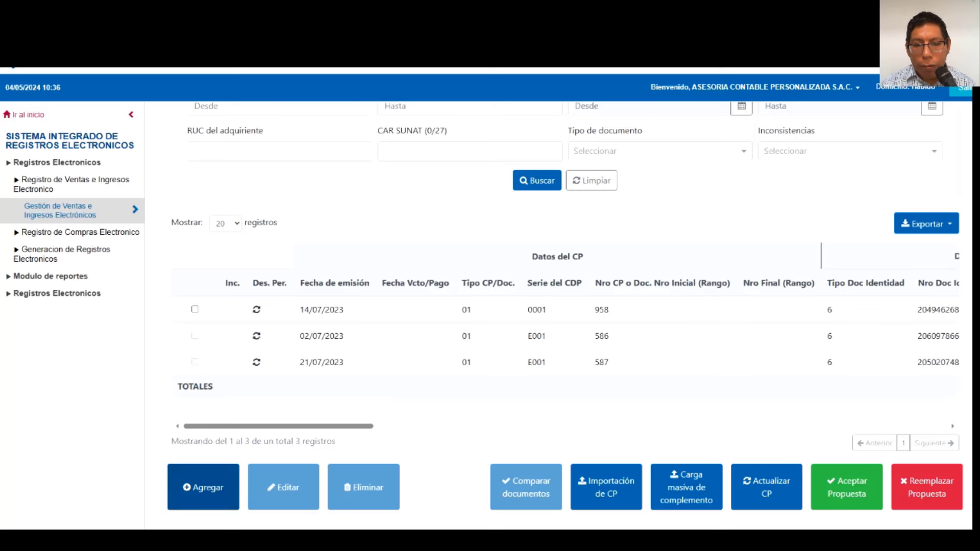
# Switch to the SIRE portal, review the form for adding a payment voucher to the proposal and close it without saving
pyautogui.click(203, 487)
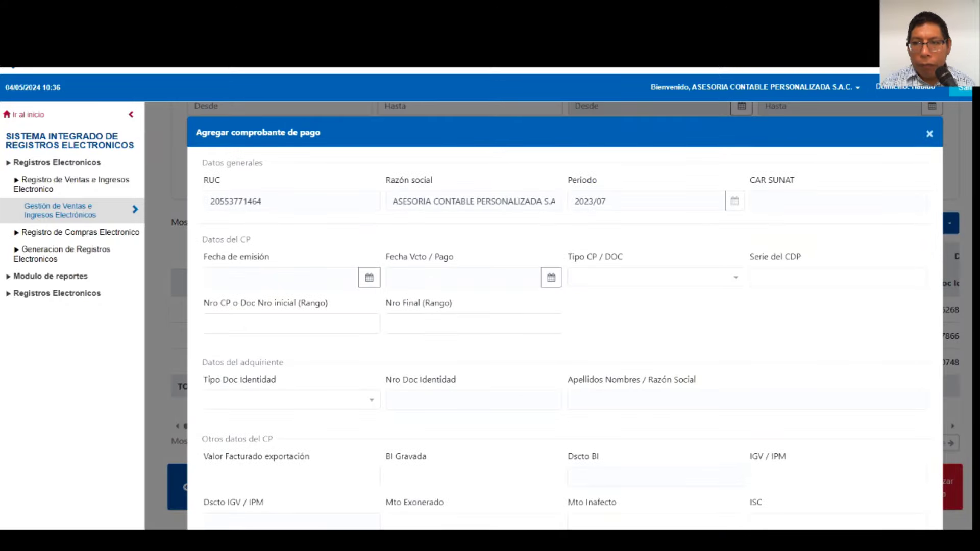
pyautogui.scroll(-5, 565, 315)
pyautogui.scroll(5, 565, 315)
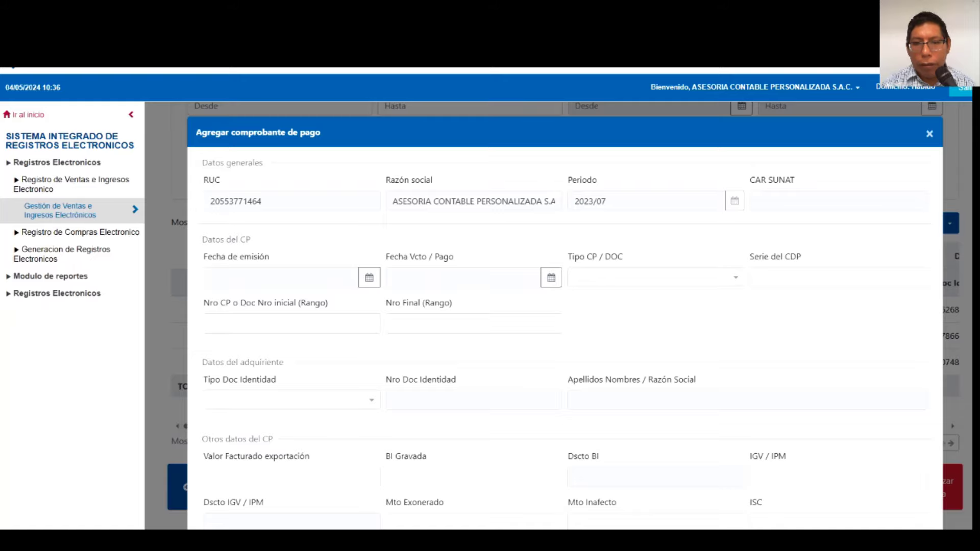
pyautogui.press('Escape')
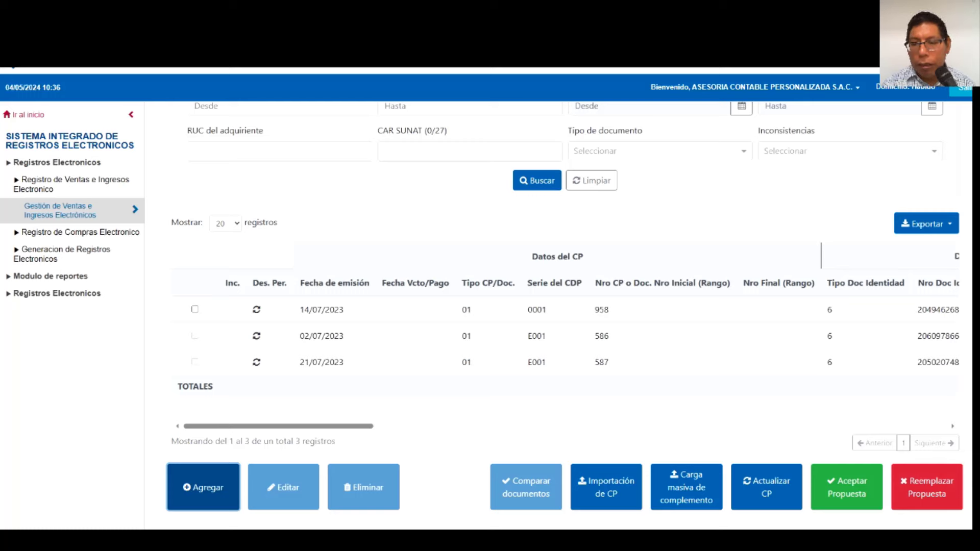
# Switch back to the session notes and handwrite "REEMPLAZO →" in black beneath the AGREGAR line
pyautogui.hotkey('alt', 'Tab')
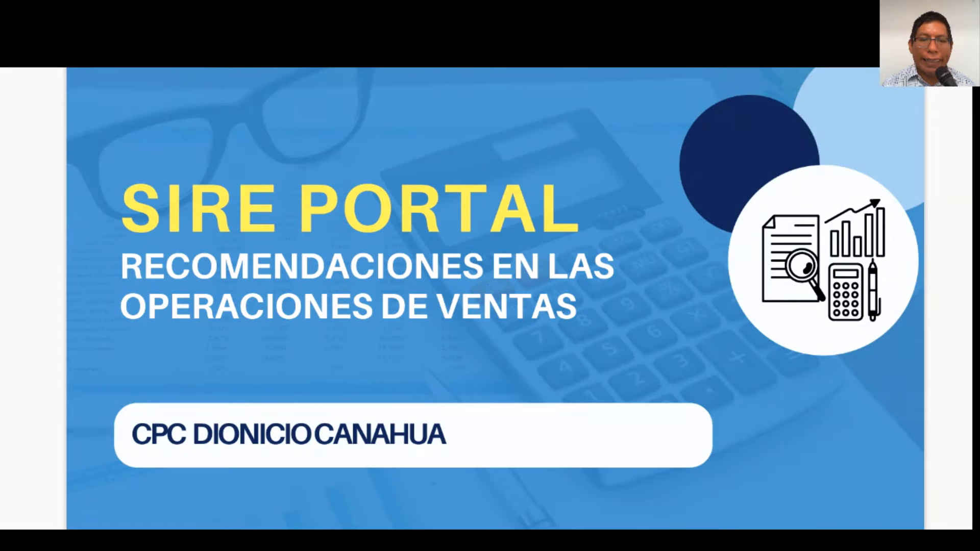
pyautogui.hotkey('alt', 'Tab')
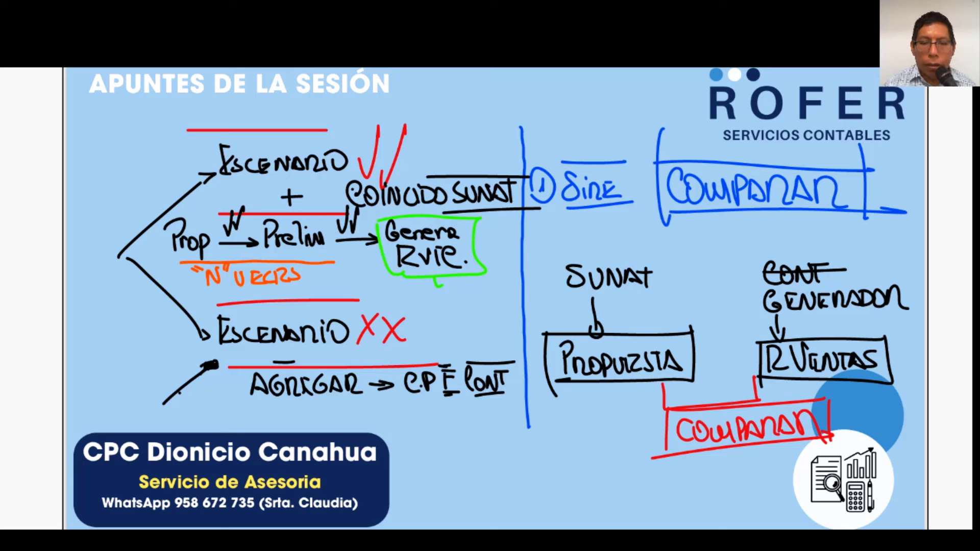
pyautogui.moveTo(253, 400)
pyautogui.mouseDown()
pyautogui.moveTo(263, 421)
pyautogui.moveTo(273, 408)
pyautogui.moveTo(286, 424)
pyautogui.moveTo(295, 408)
pyautogui.moveTo(315, 409)
pyautogui.moveTo(327, 426)
pyautogui.moveTo(341, 404)
pyautogui.moveTo(371, 426)
pyautogui.moveTo(417, 413)
pyautogui.moveTo(401, 422)
pyautogui.mouseUp()
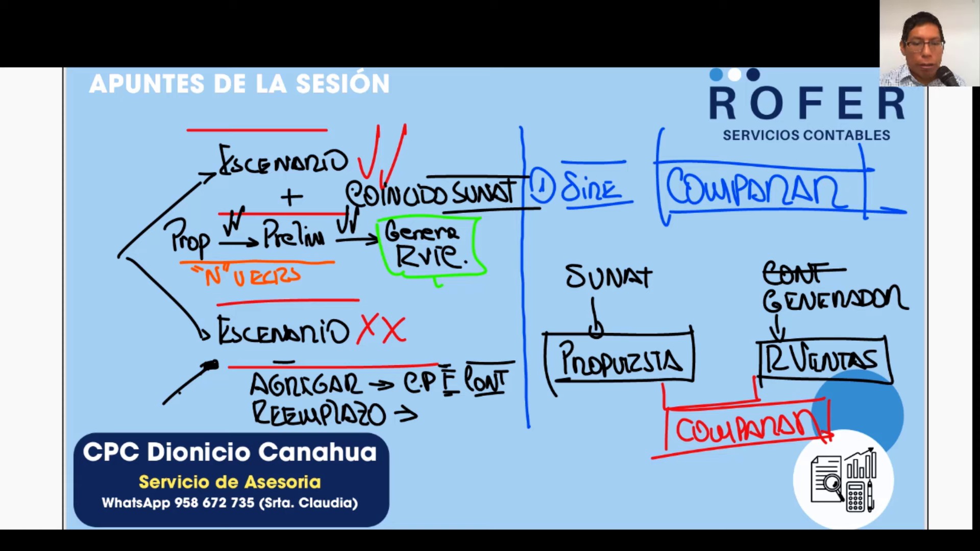
# Switch to the SIRE portal and open the replacement of the RVIE proposal to examine its file import instructions
pyautogui.hotkey('alt', 'Tab')
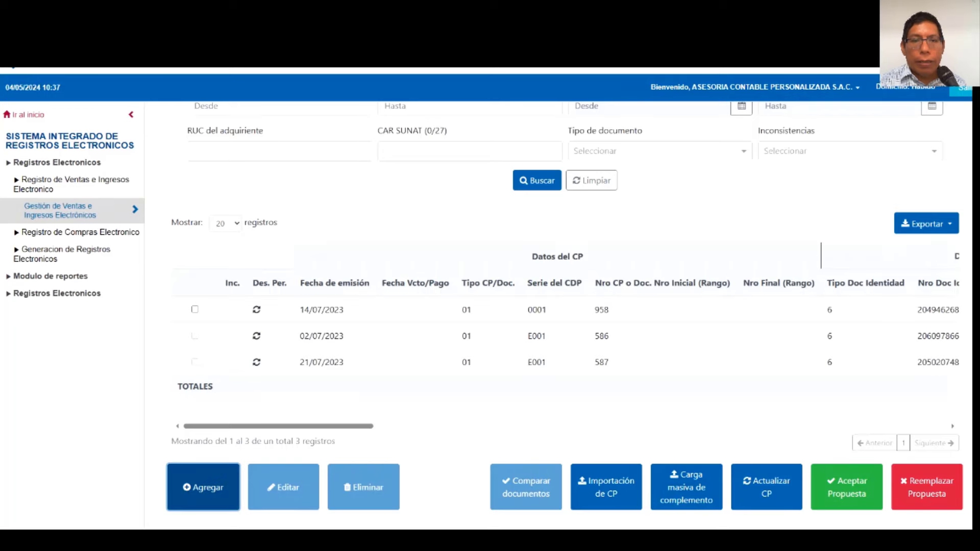
pyautogui.click(926, 486)
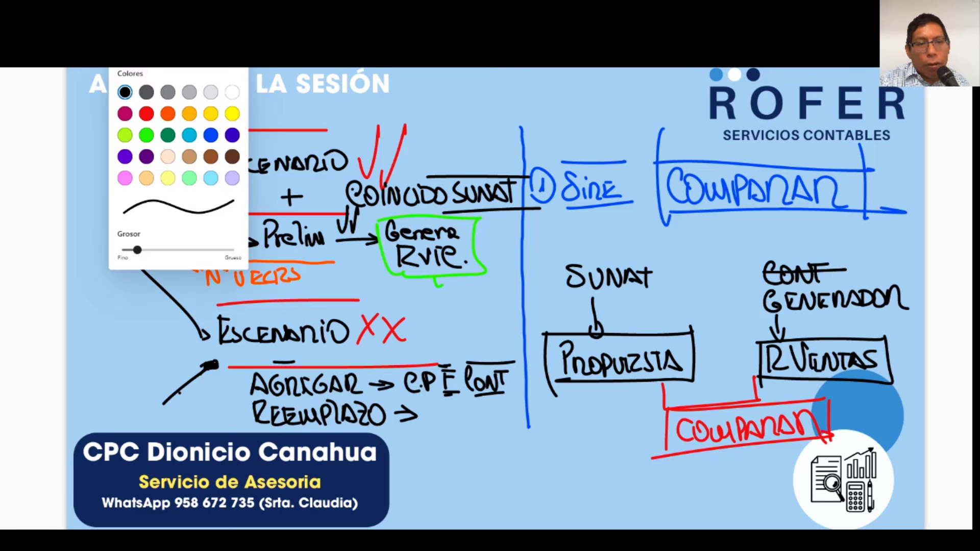
# Add a red mark beside the AGREGAR and REEMPLAZO notes, and return to the SIRE portal to cancel the proposal replacement
pyautogui.click(146, 113)
pyautogui.moveTo(272, 392)
pyautogui.mouseDown()
pyautogui.moveTo(397, 407)
pyautogui.moveTo(251, 434)
pyautogui.moveTo(244, 399)
pyautogui.mouseUp()
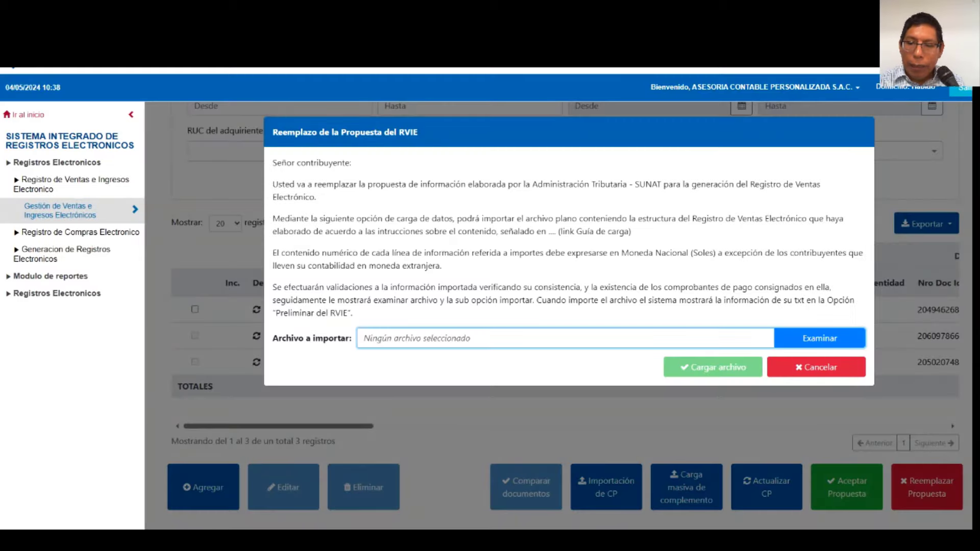
pyautogui.click(815, 367)
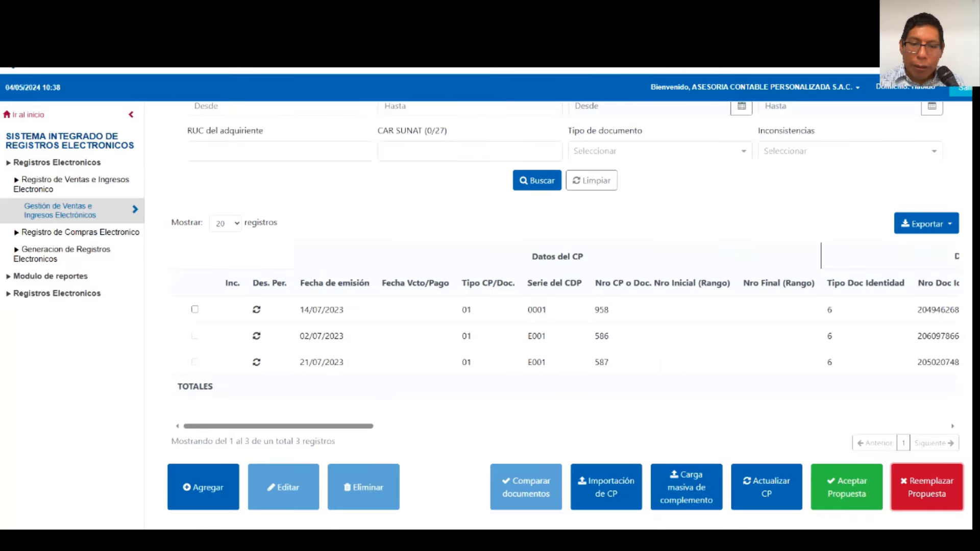